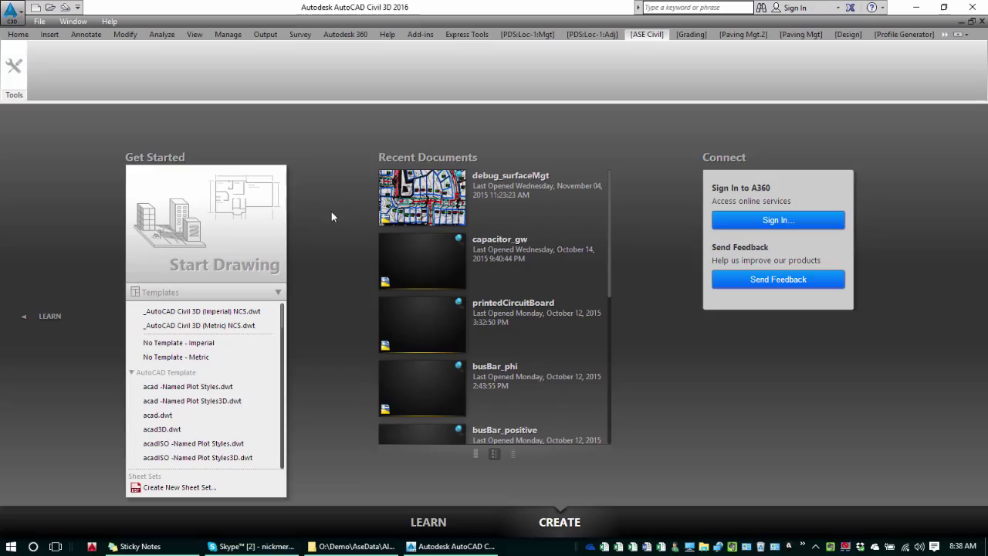
- Create a new drawing from the No Template - Metric option on the Start page
click(184, 356)
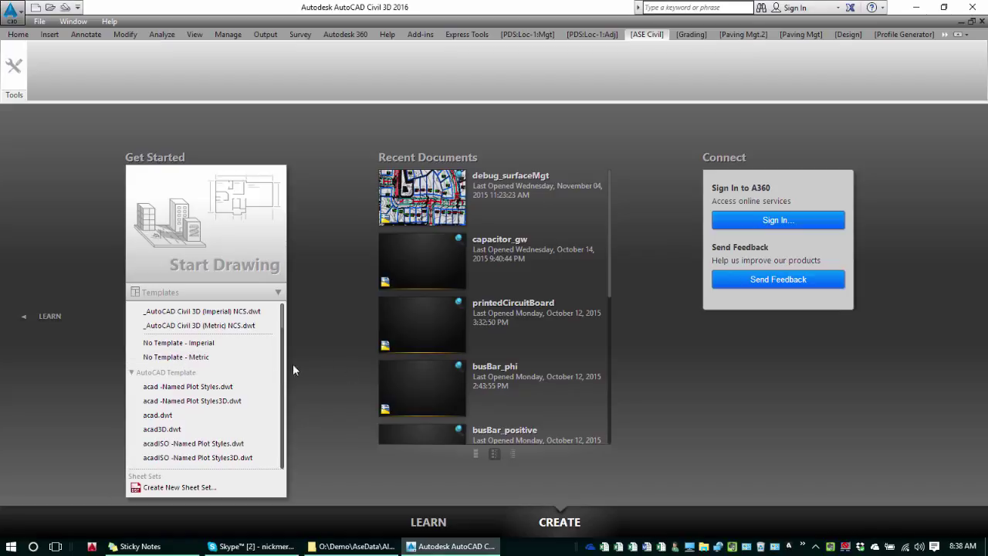
click(184, 360)
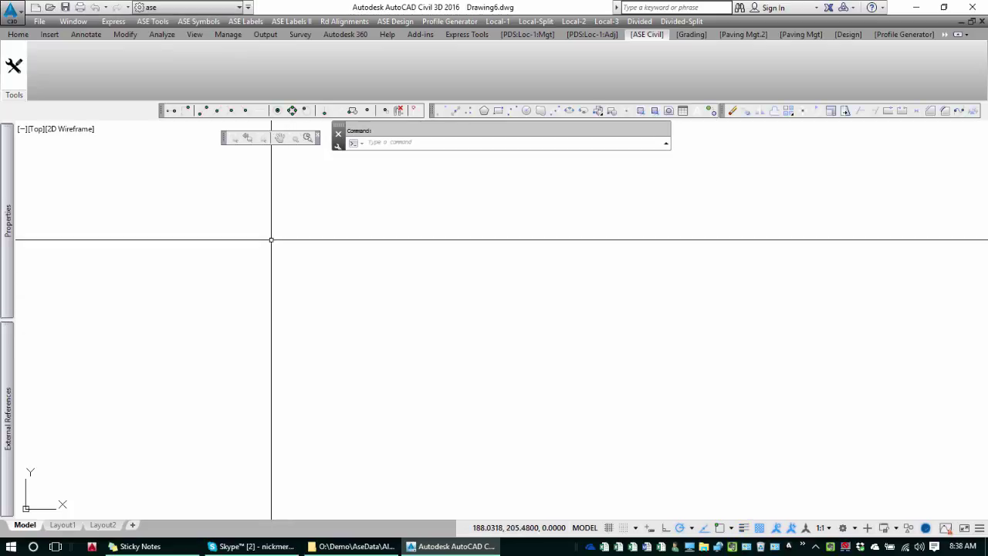
- Save the drawing as AlignAse_Redefine.dwg in the O:\Demo\Design folder
click(66, 9)
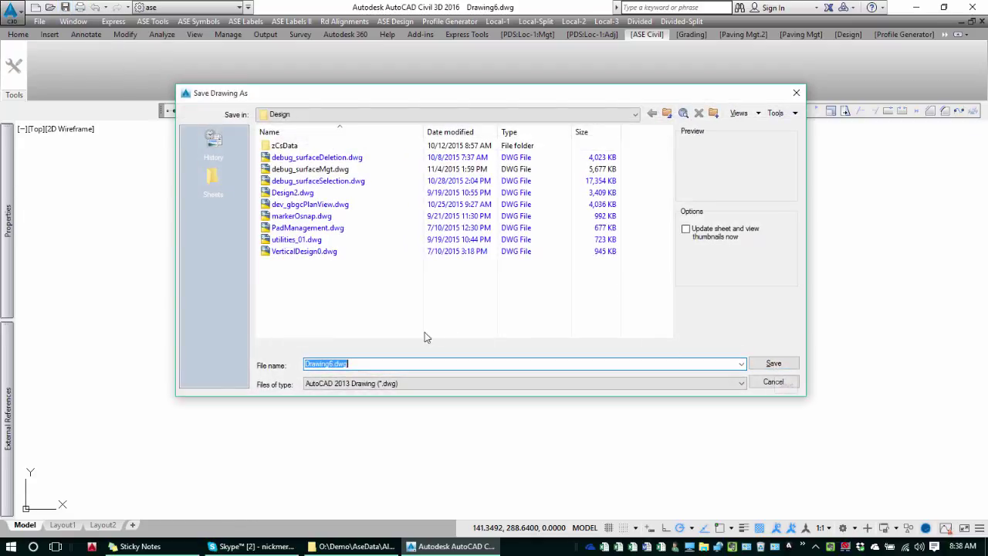
click(332, 365)
text(AlignAse_Redefine)
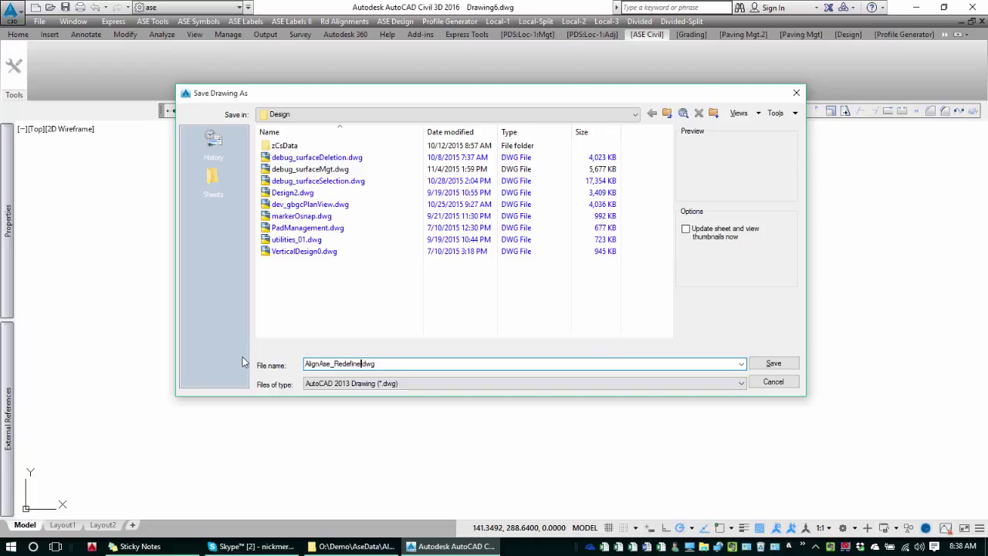
click(774, 365)
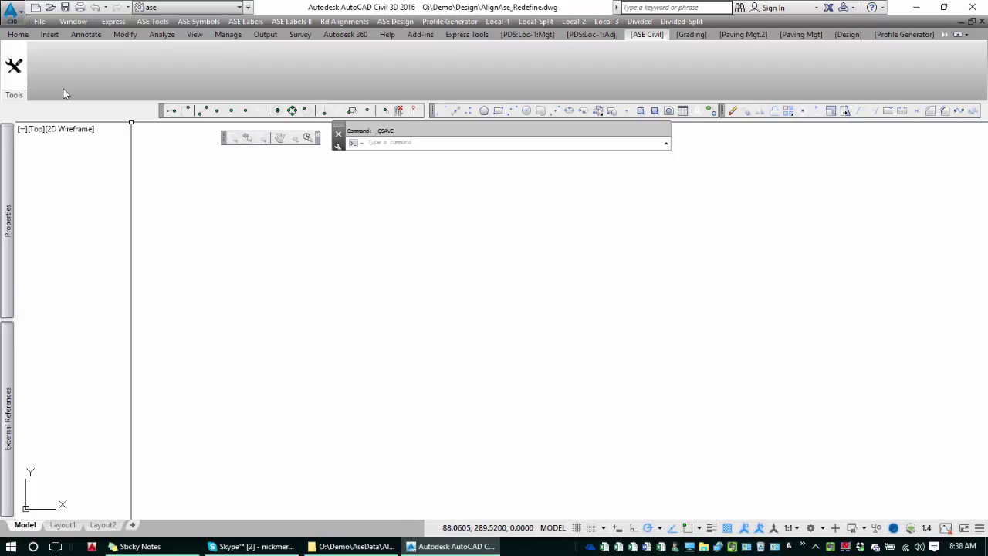
- Set the drawing's ASE data path to O:\Demo\AseData\AlignAse_redefine
click(14, 68)
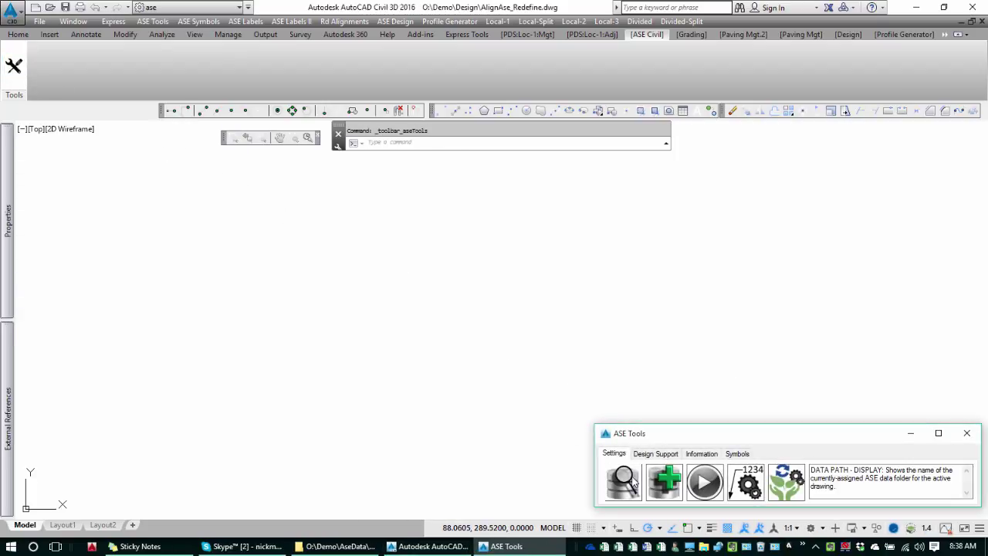
click(670, 485)
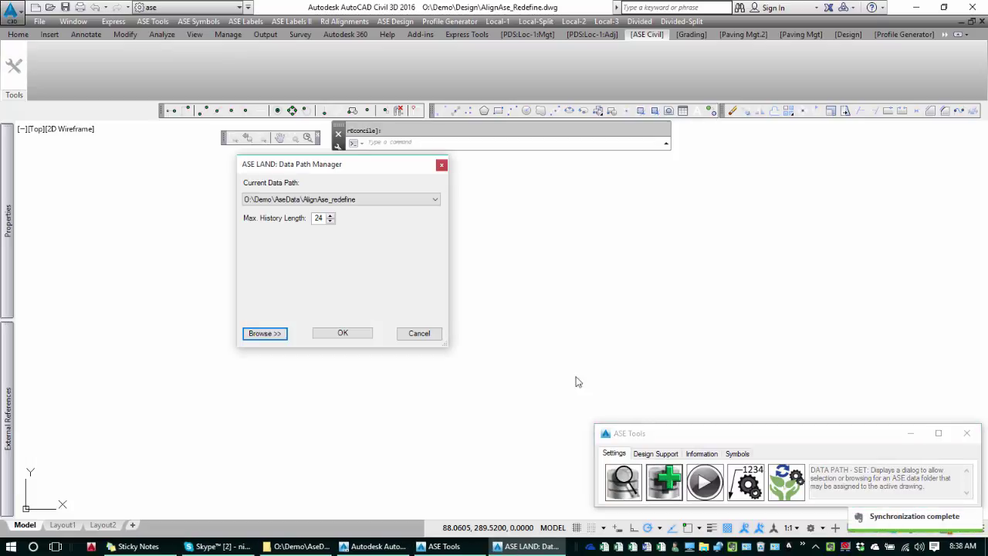
click(343, 335)
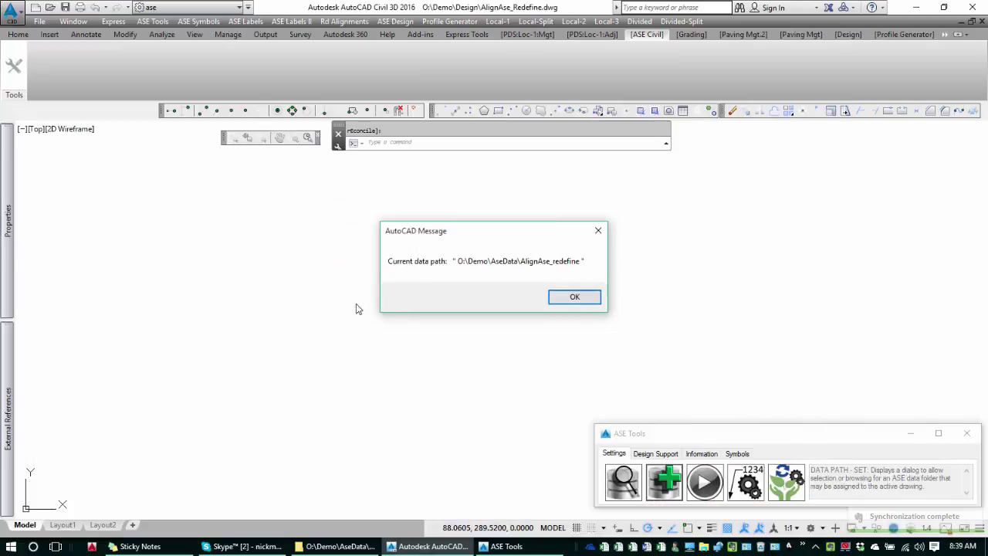
click(580, 299)
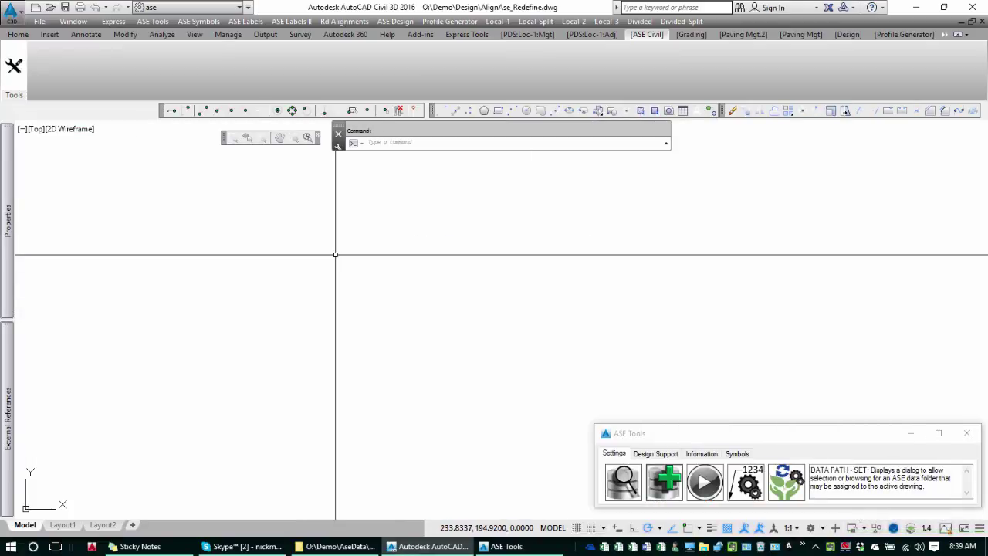
- Import the base map with All Systems, zoom to its extents, and colour its linework 254
click(658, 454)
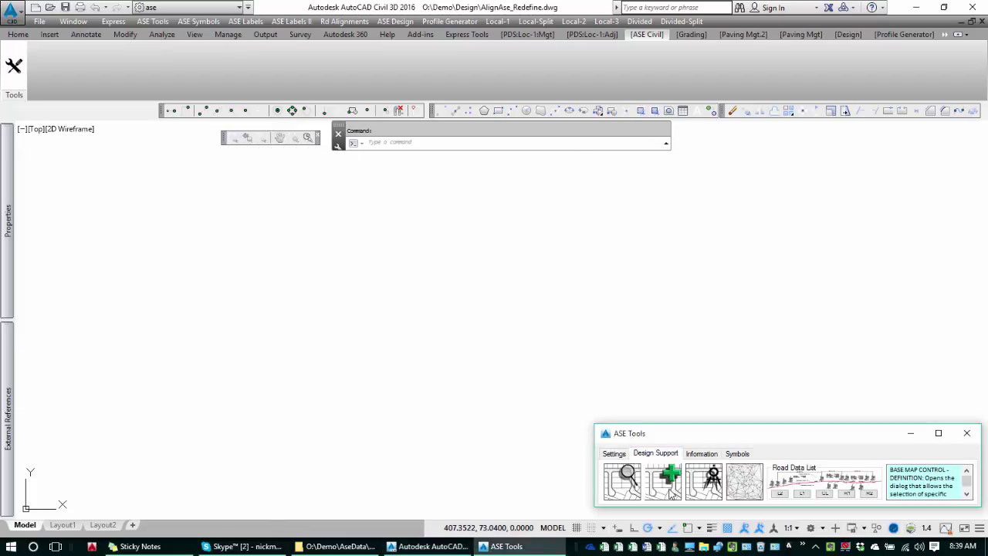
click(624, 483)
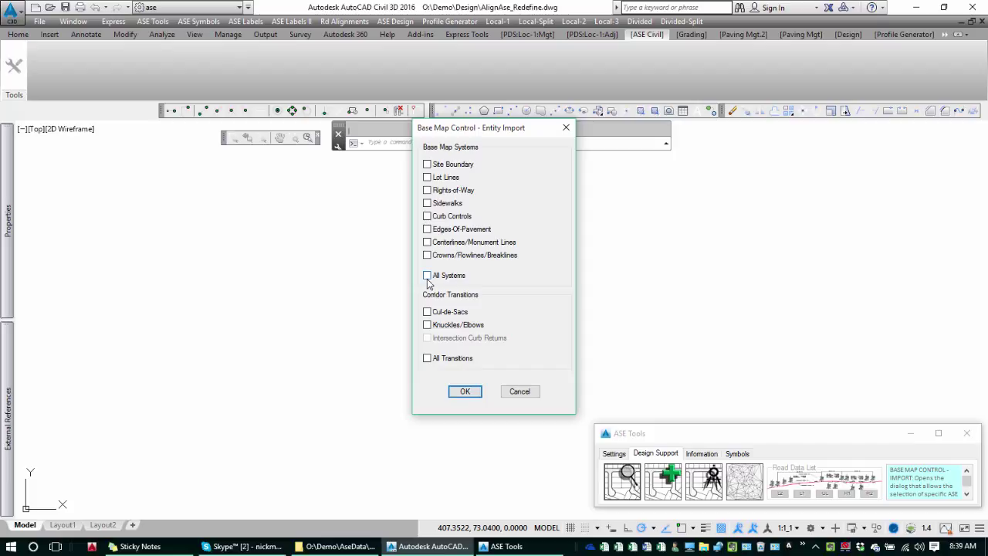
click(466, 393)
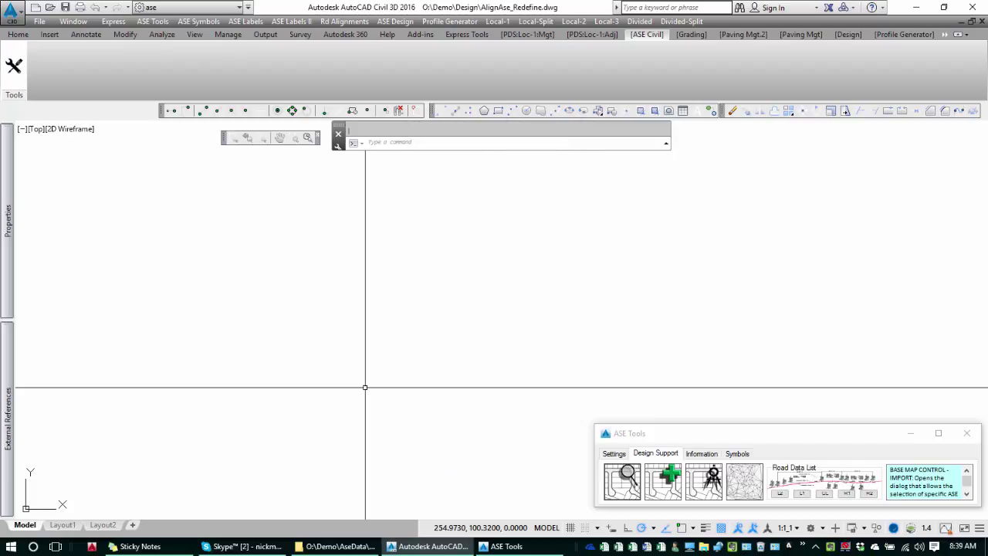
click(263, 137)
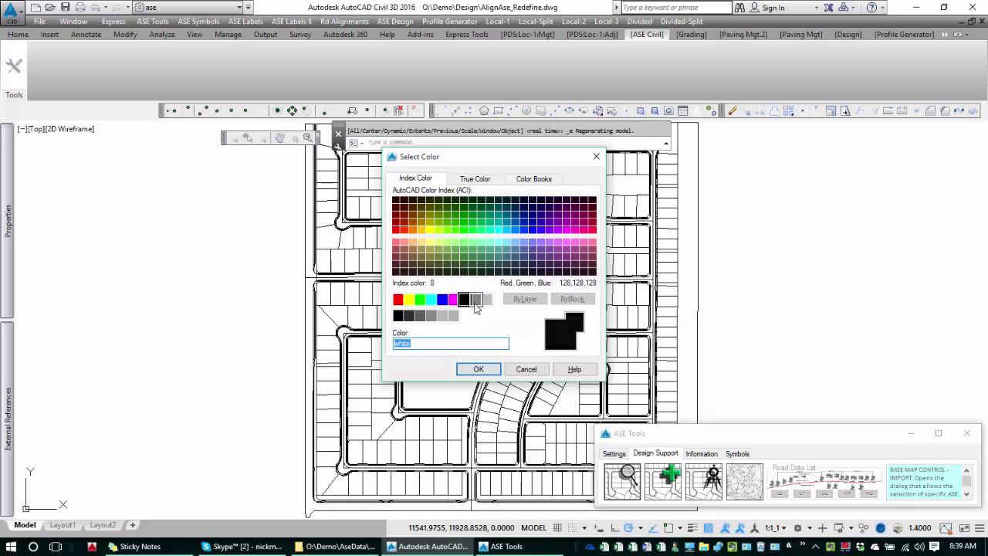
click(443, 315)
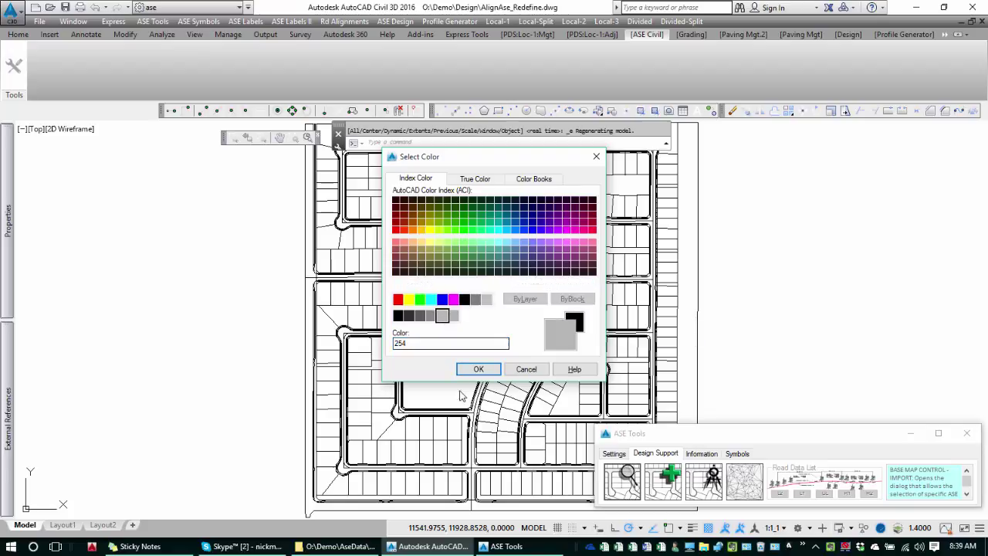
click(478, 369)
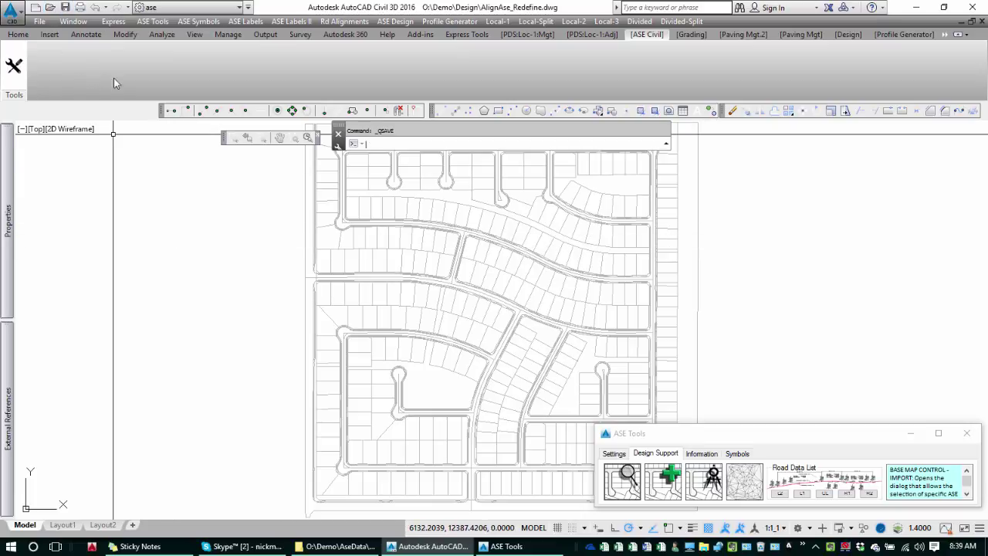
- Review the alignment General preferences without changes, then set the annotation scale to 1:40
click(345, 23)
mouse_move(363, 36)
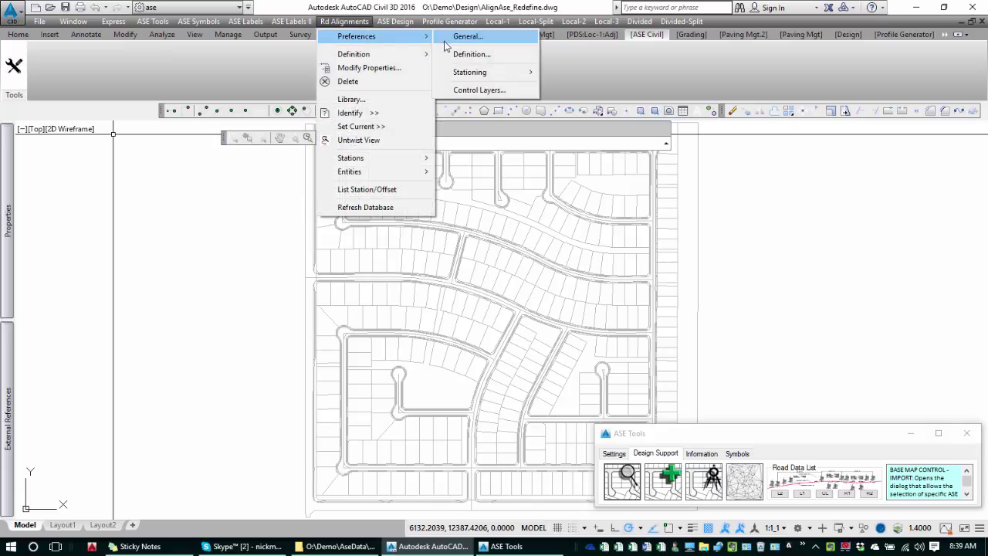
click(457, 40)
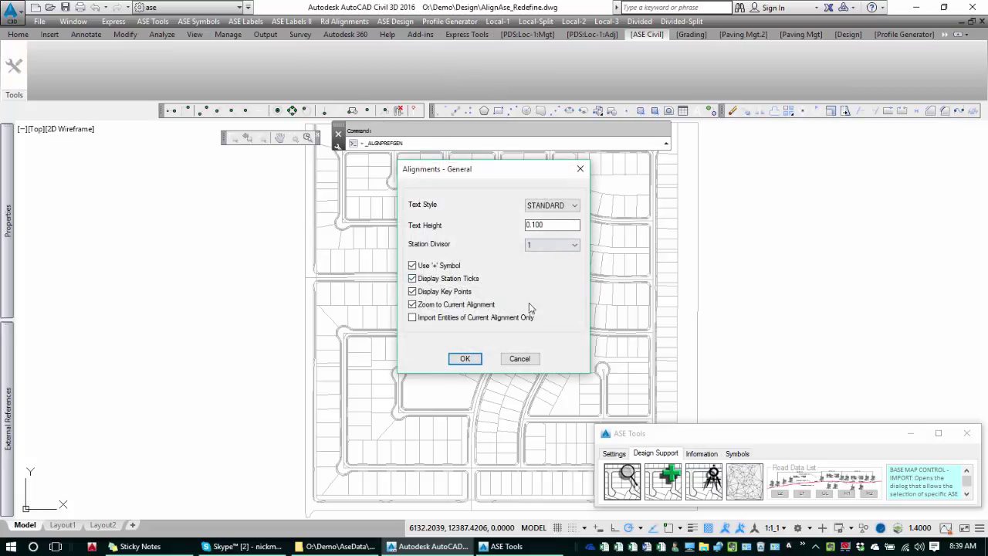
click(521, 363)
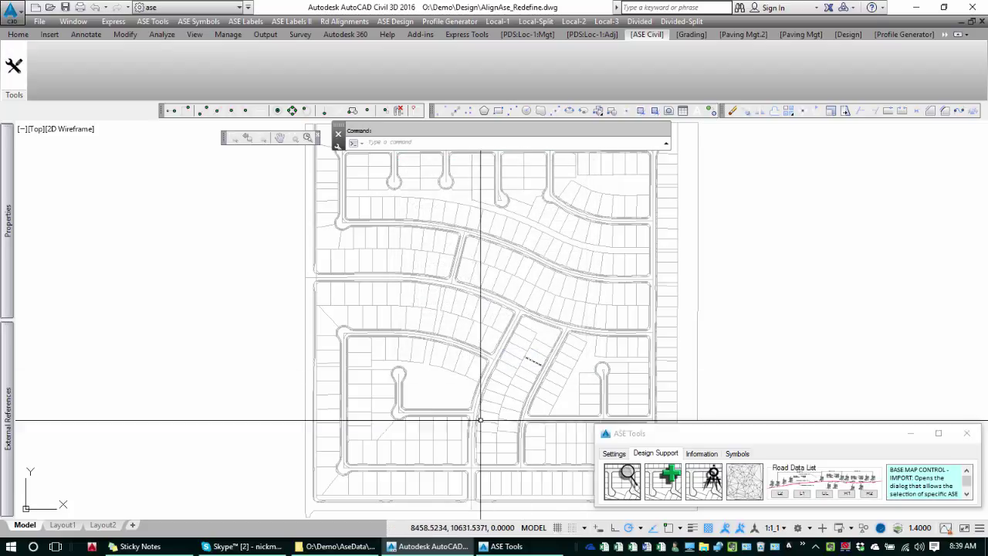
click(773, 528)
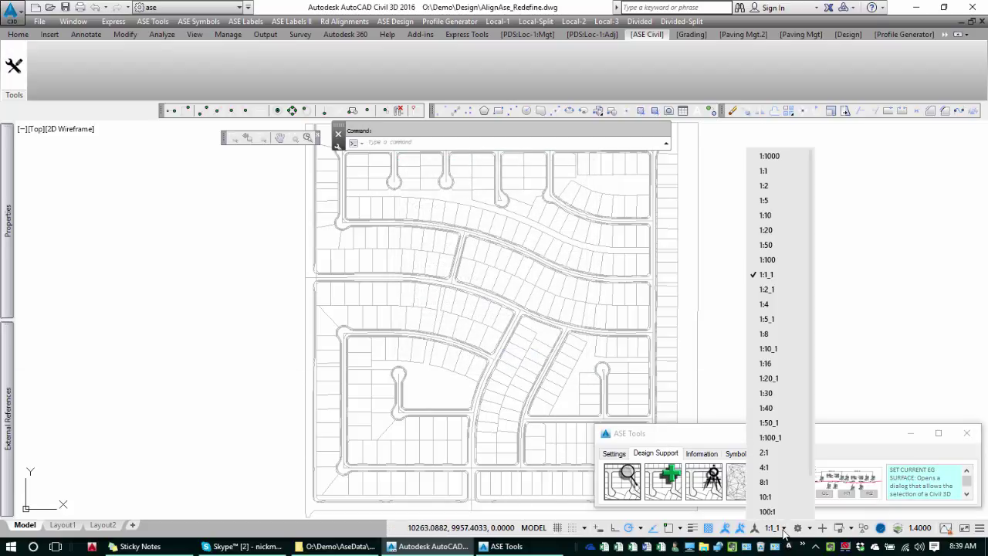
click(767, 408)
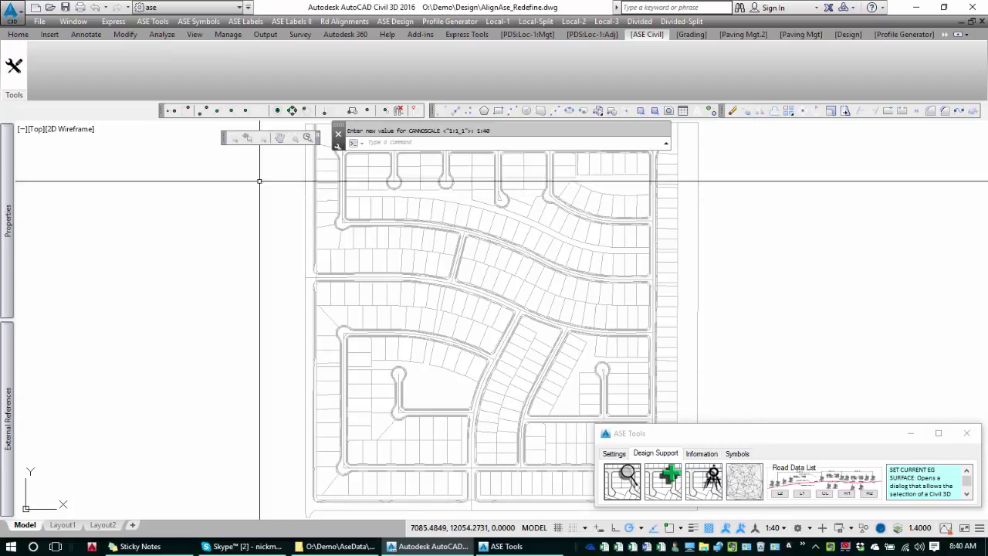
click(337, 23)
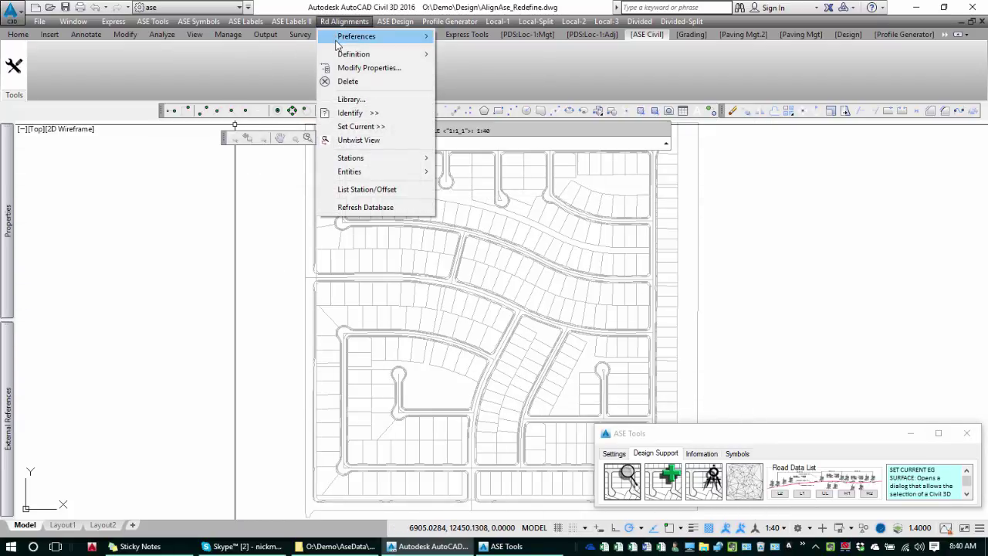
- Accept a 1.000 Text Height in alignment General preferences, giving 4.000 at 1:40
mouse_move(370, 36)
click(495, 41)
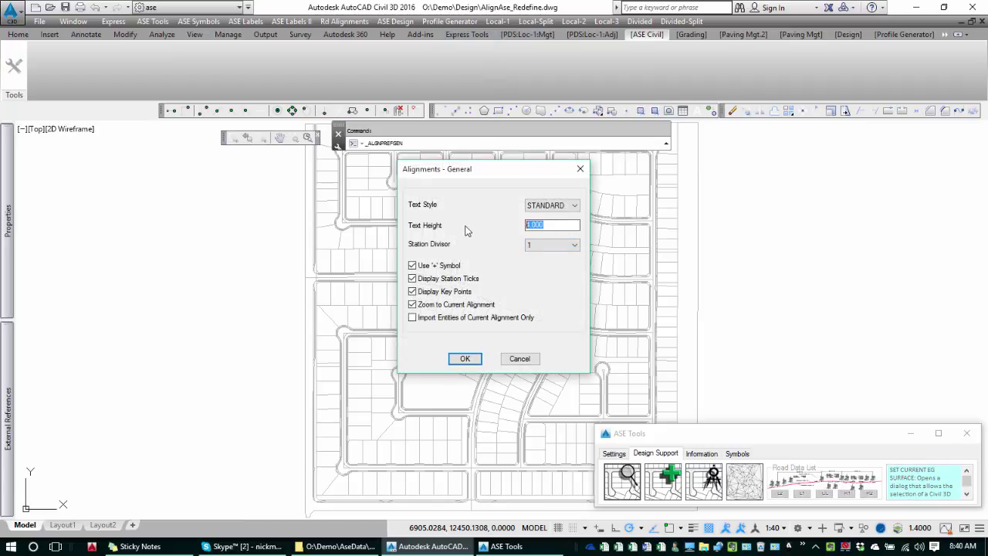
click(465, 358)
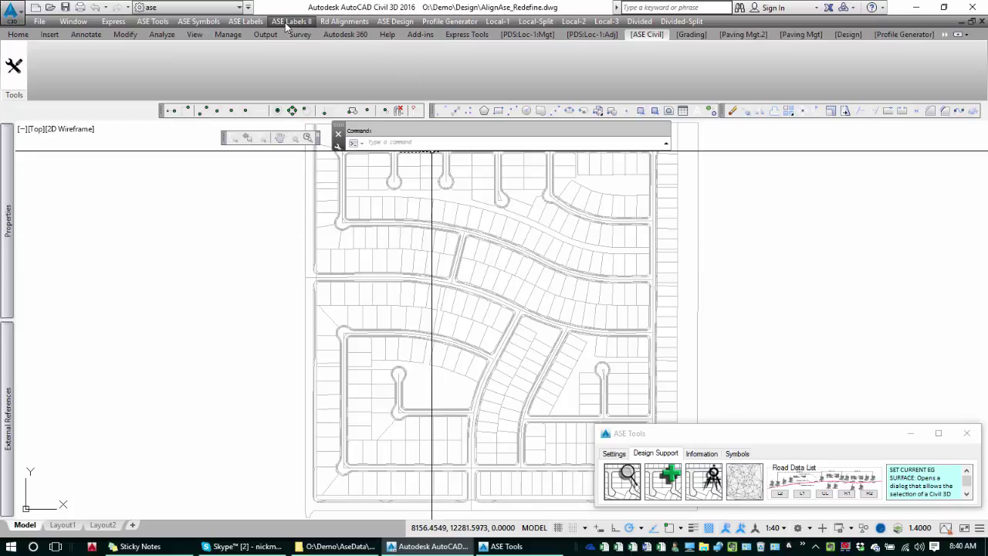
click(359, 24)
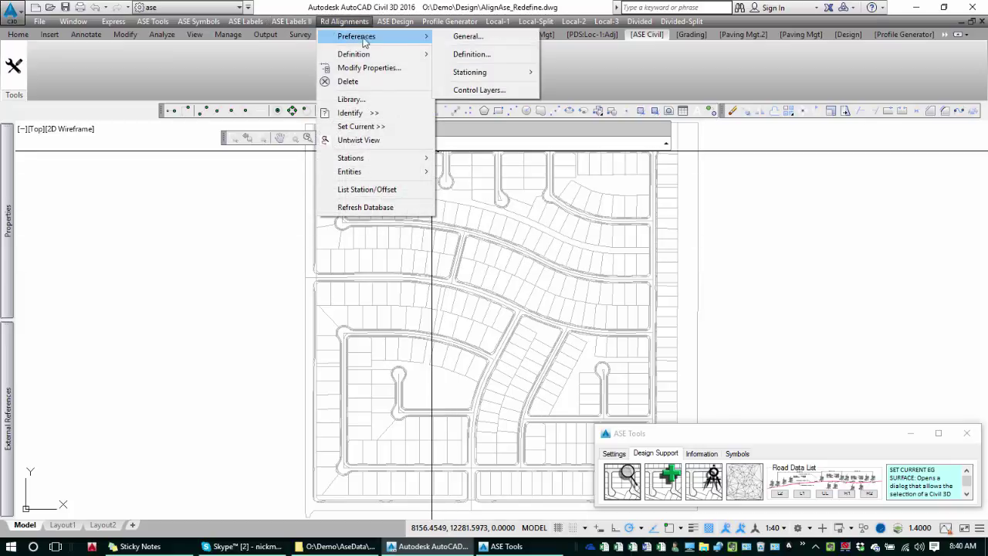
- Apply the Residential preset in the alignment Definition preferences
click(479, 57)
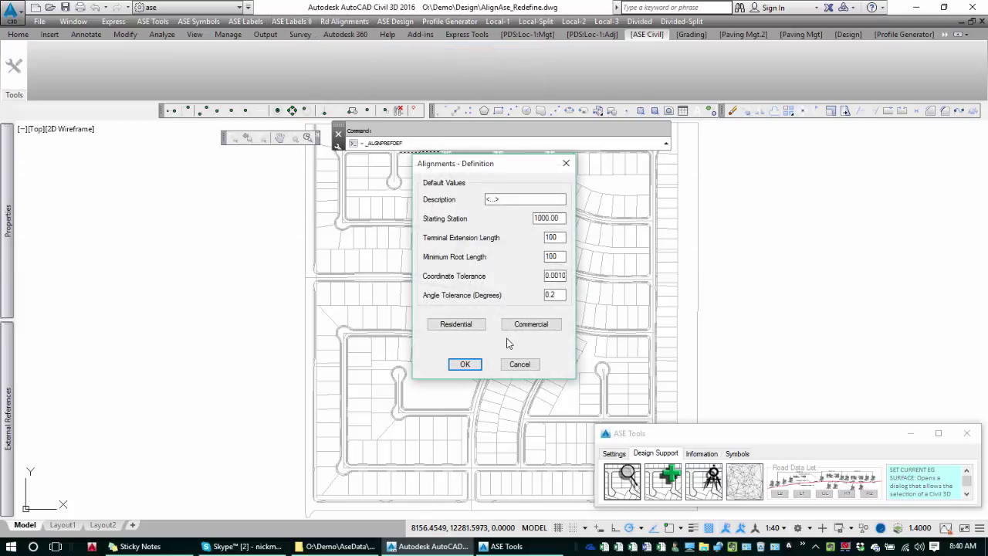
click(461, 326)
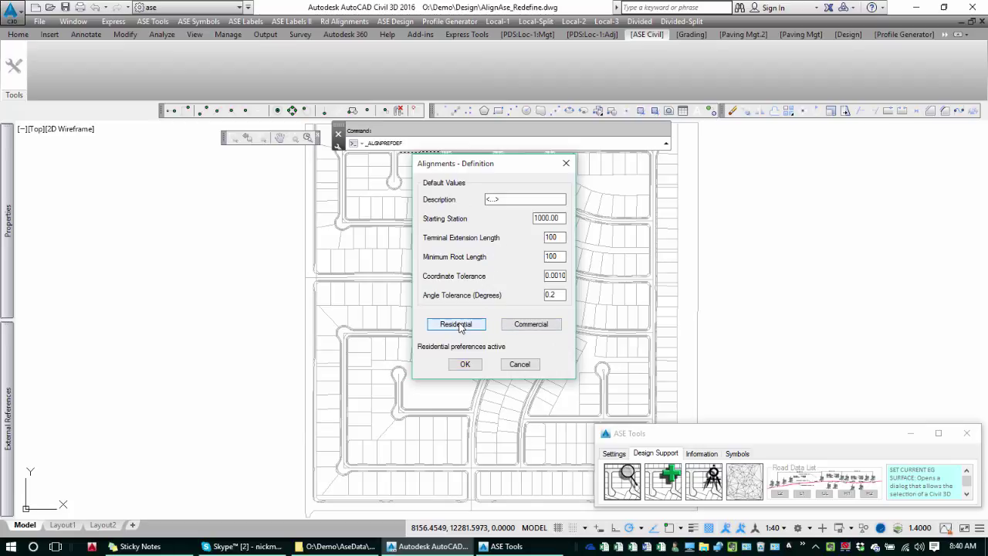
click(465, 366)
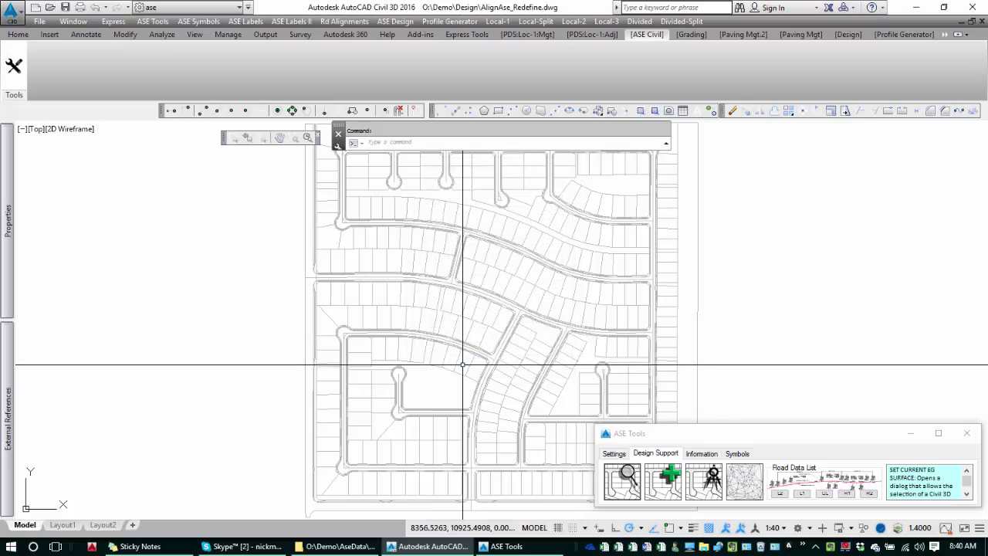
click(353, 25)
mouse_move(357, 36)
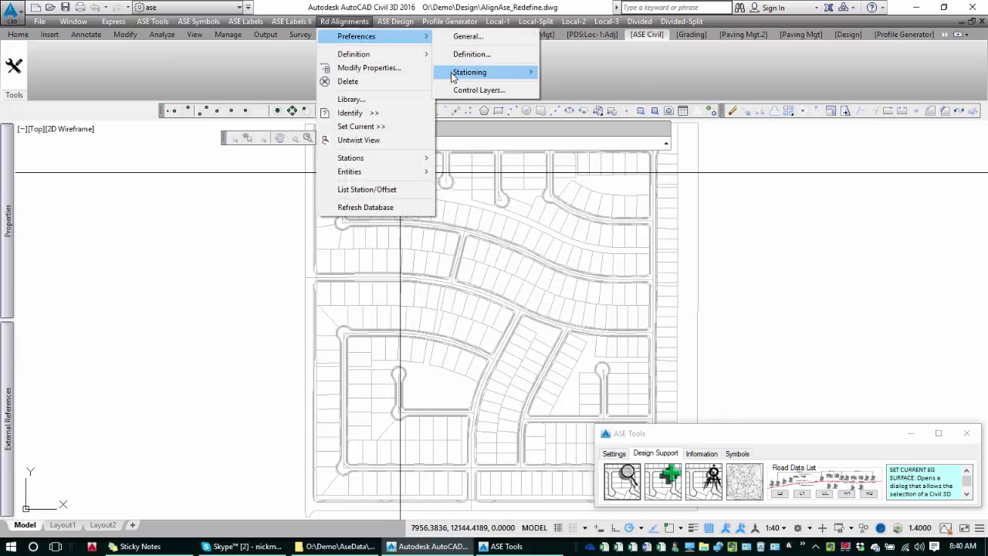
click(458, 88)
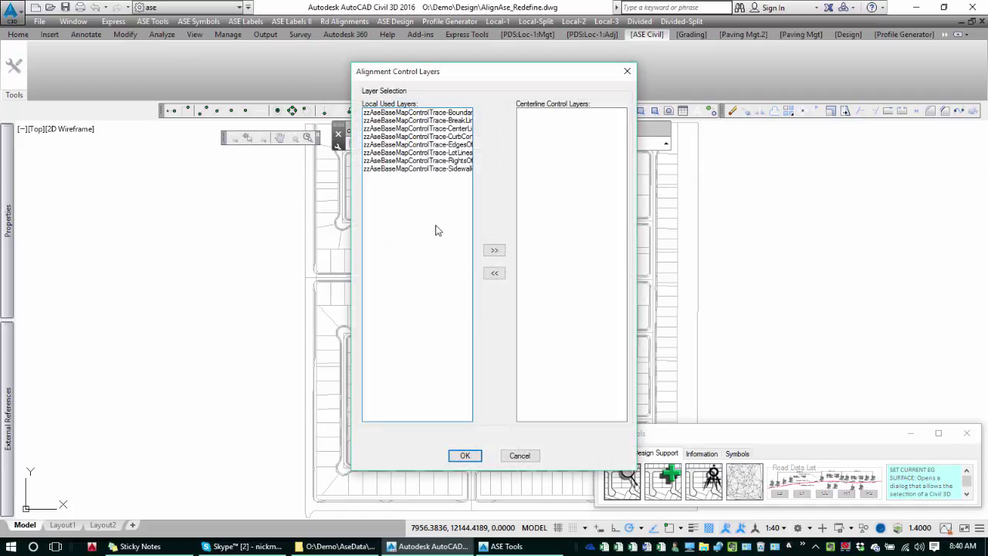
- Move the CenterLine trace layer into Centerline Control Layers and confirm
click(448, 129)
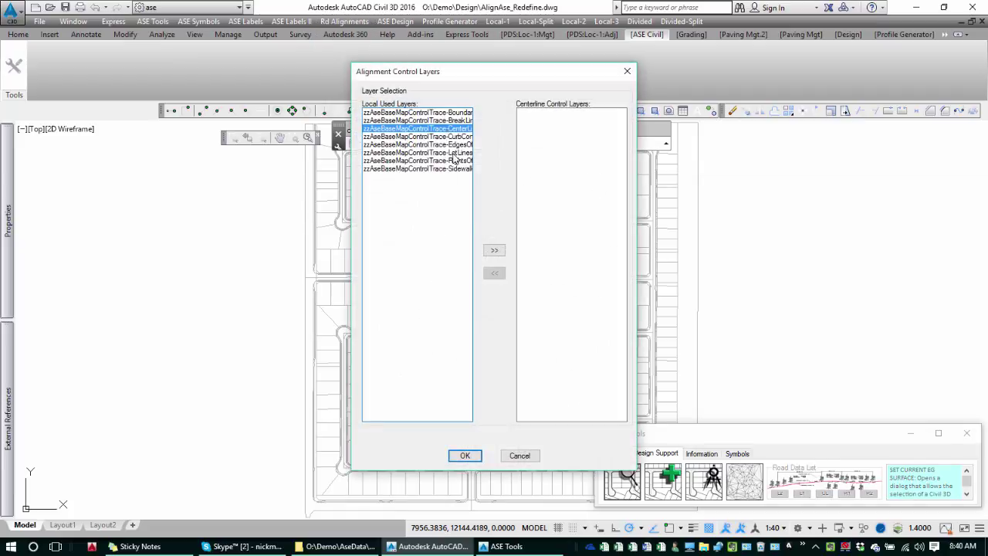
click(494, 251)
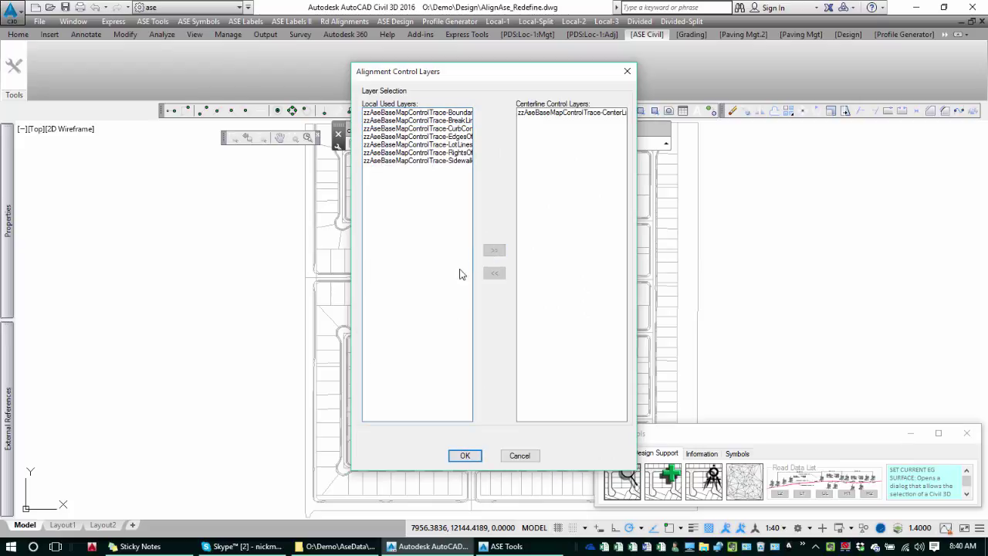
click(465, 455)
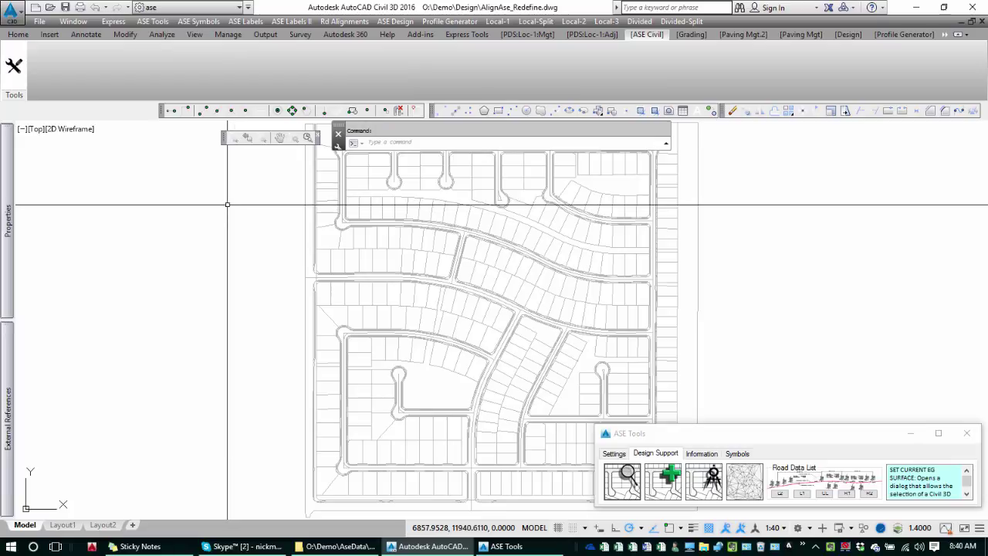
- Run automatic alignment definition, producing 20 alignments along the street centerlines
click(345, 21)
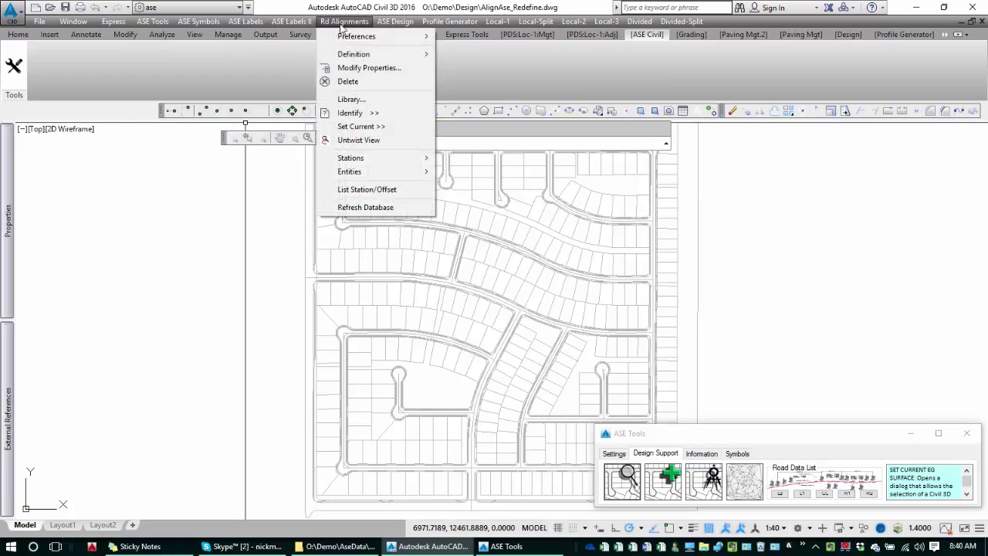
mouse_move(354, 54)
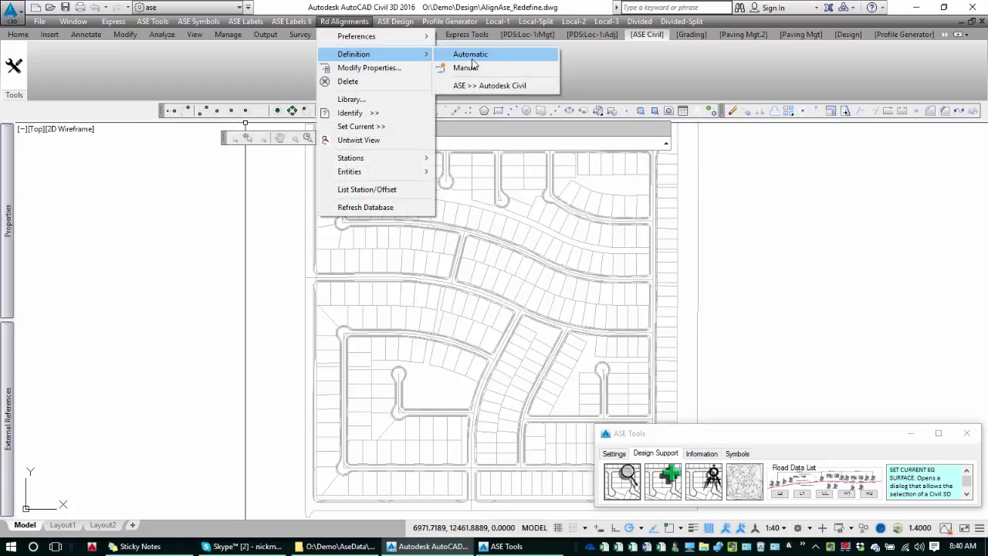
click(471, 56)
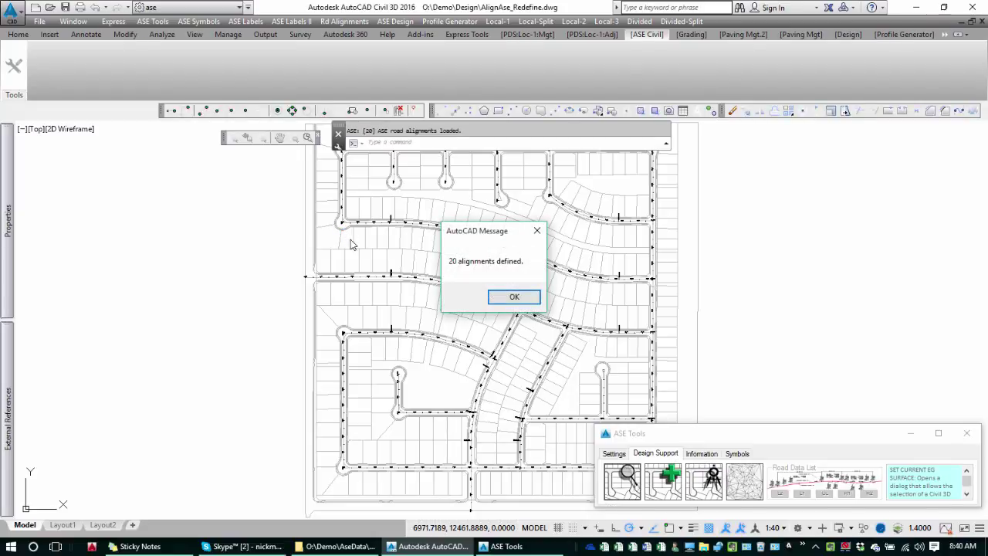
click(514, 298)
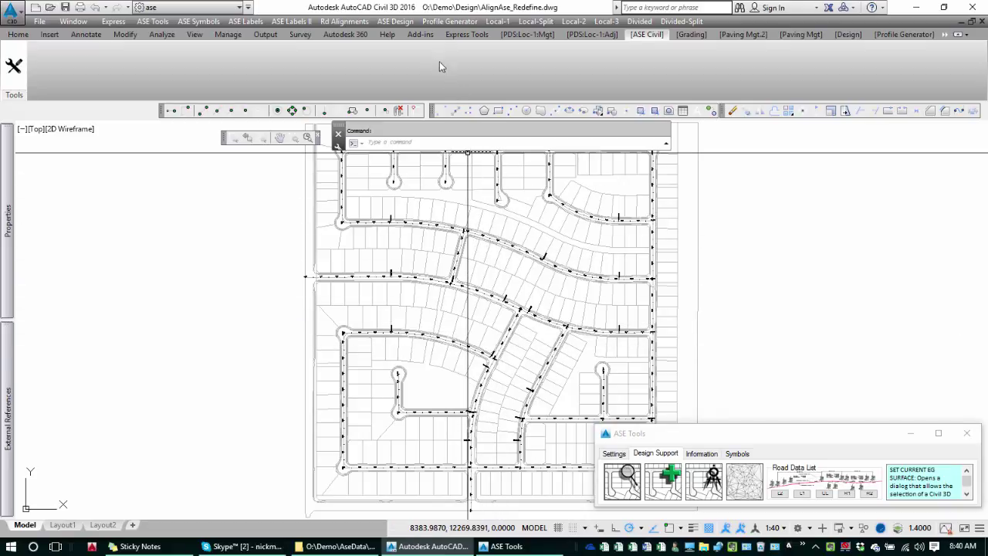
- Inspect curved-street alignment 00006 (stations 1000 to 1962.73), leaving its properties unchanged
click(345, 21)
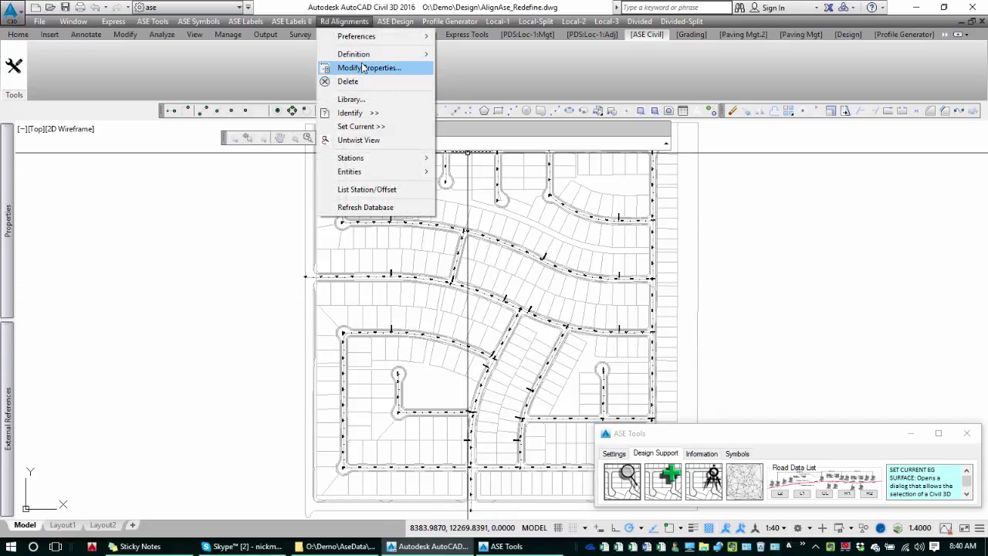
click(363, 68)
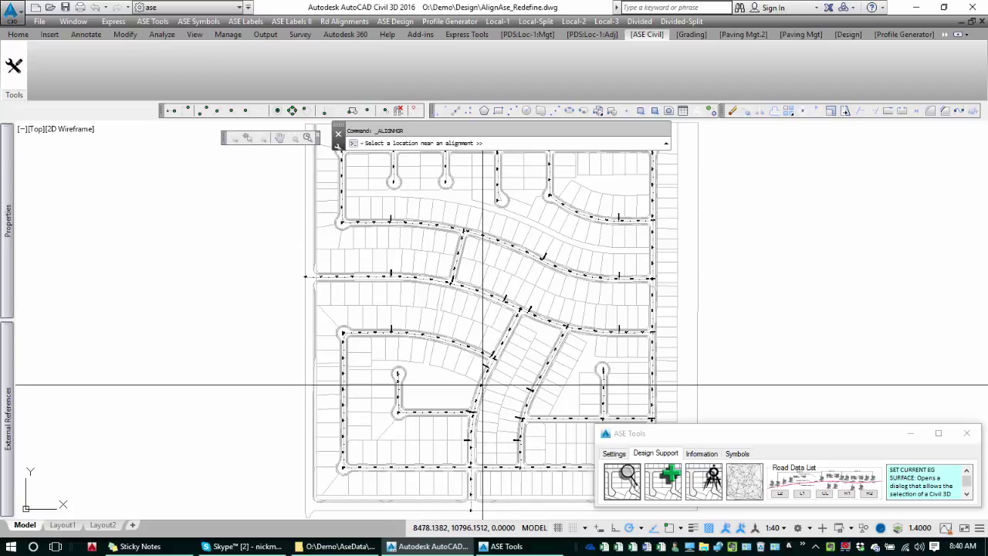
click(532, 391)
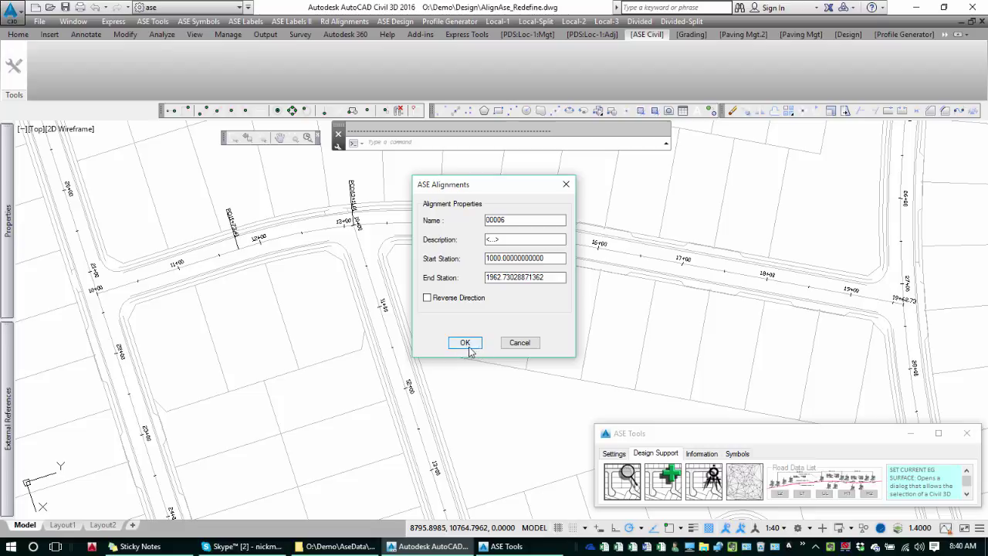
click(466, 344)
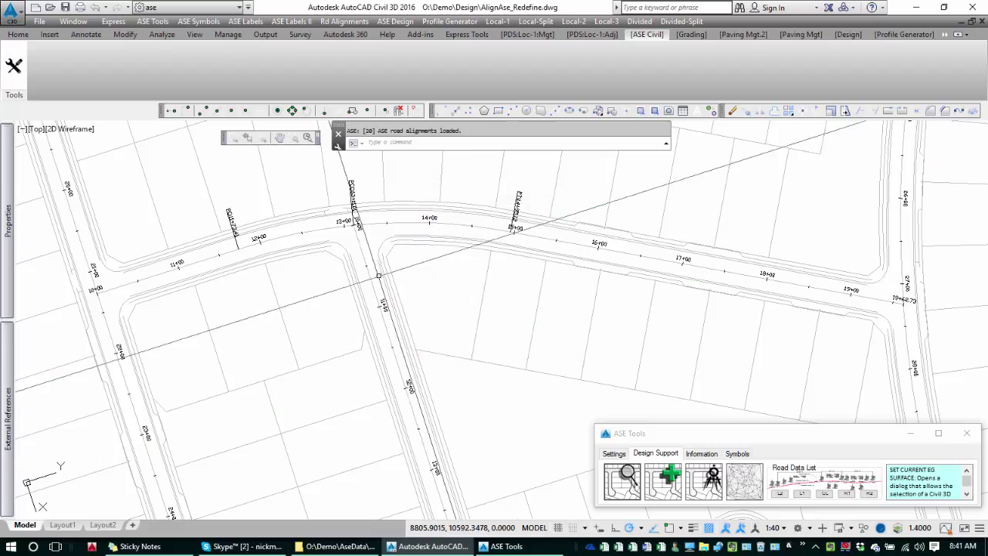
click(353, 223)
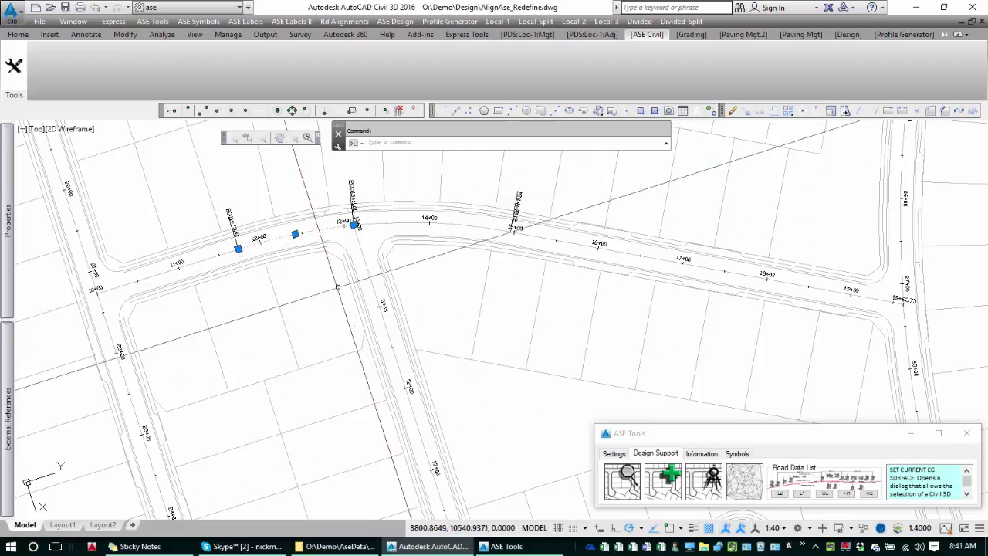
click(394, 224)
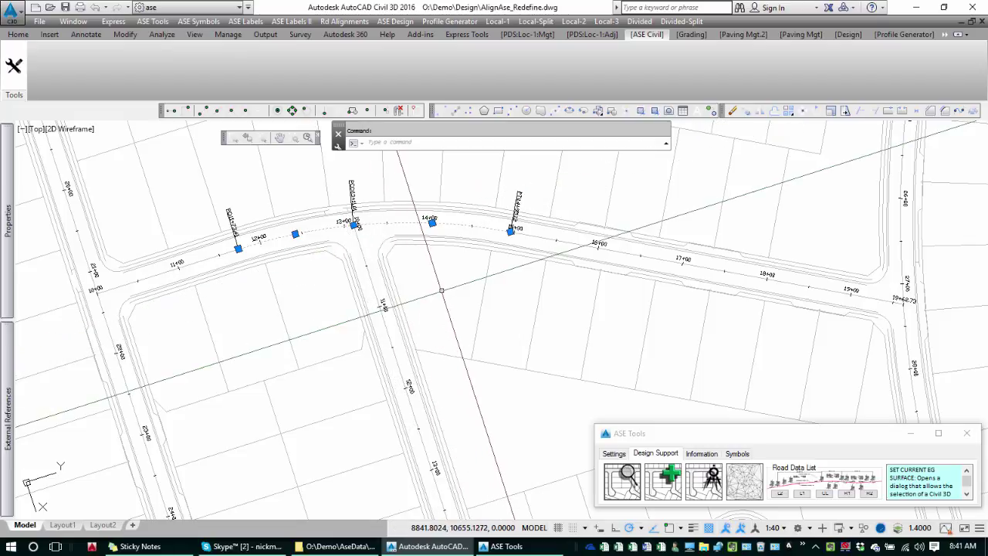
key(Escape)
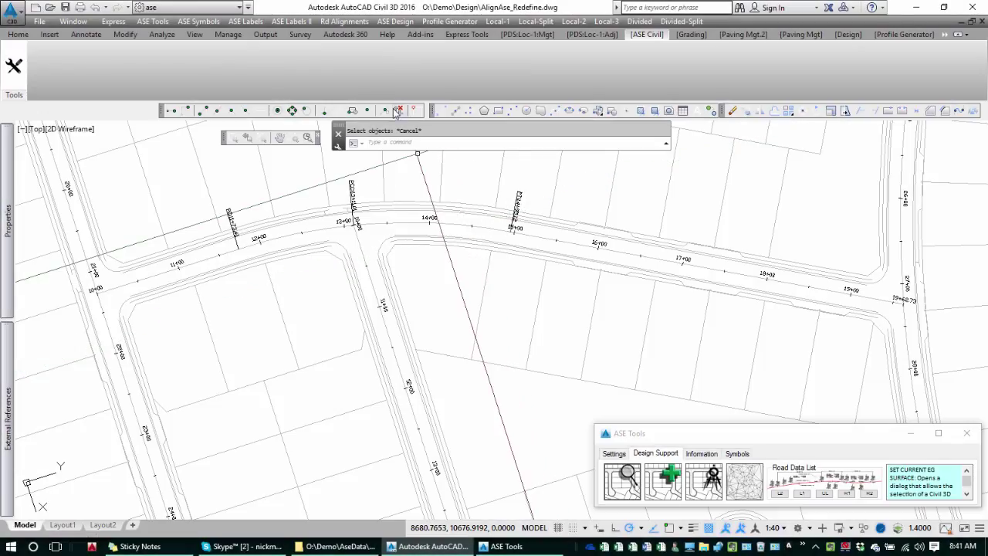
- Delete the road alignment running along the curved street
click(355, 21)
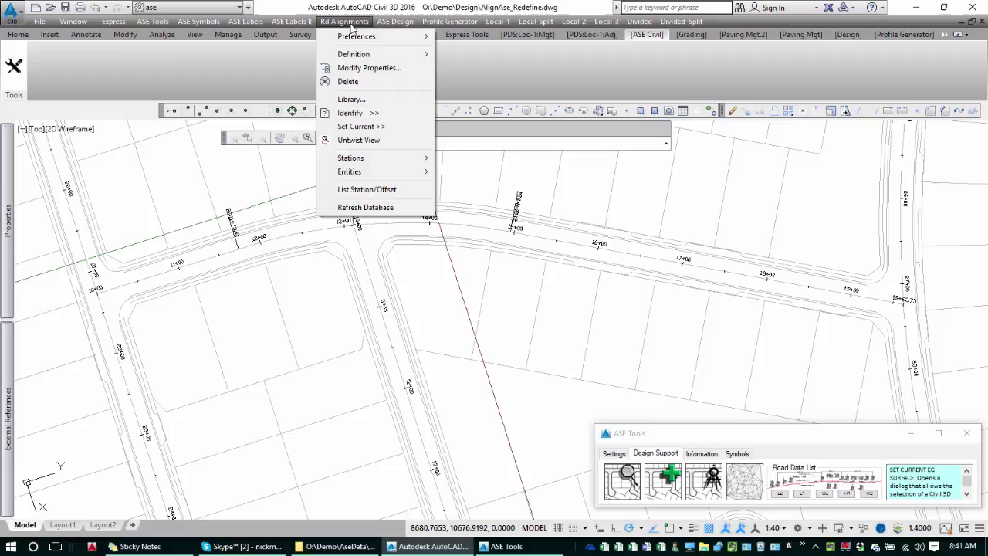
click(357, 82)
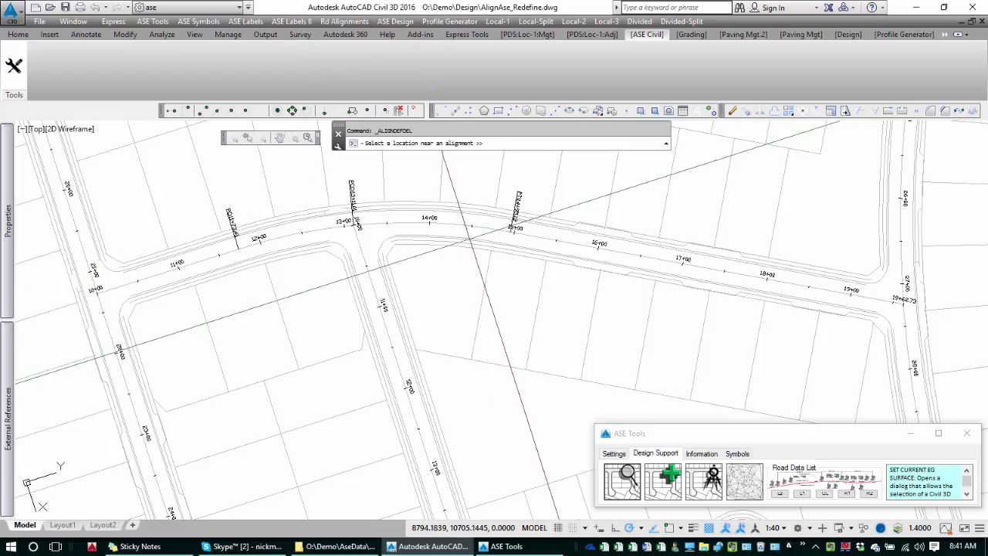
click(468, 224)
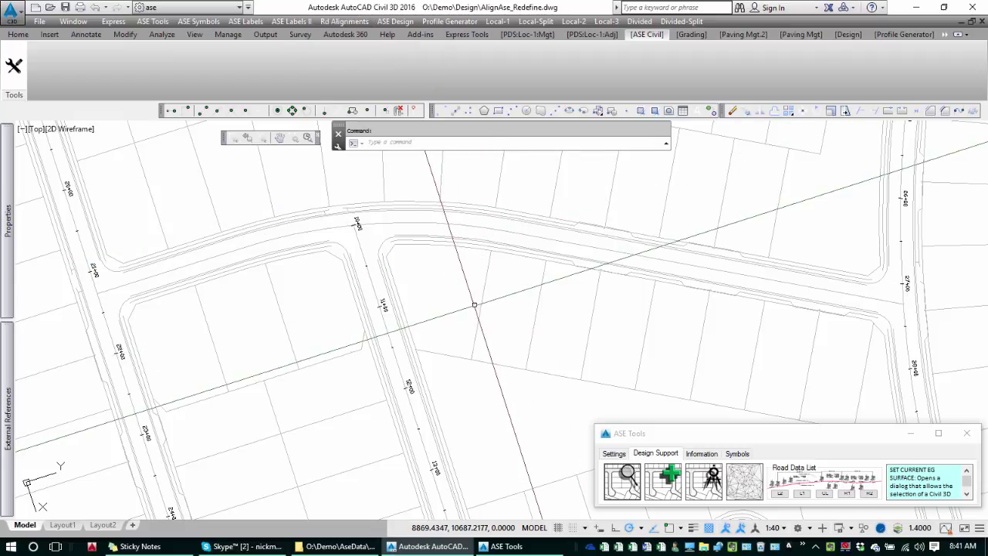
- Erase the unwanted linework, then fillet the two curved-street centerline pieces at radius 0
click(733, 110)
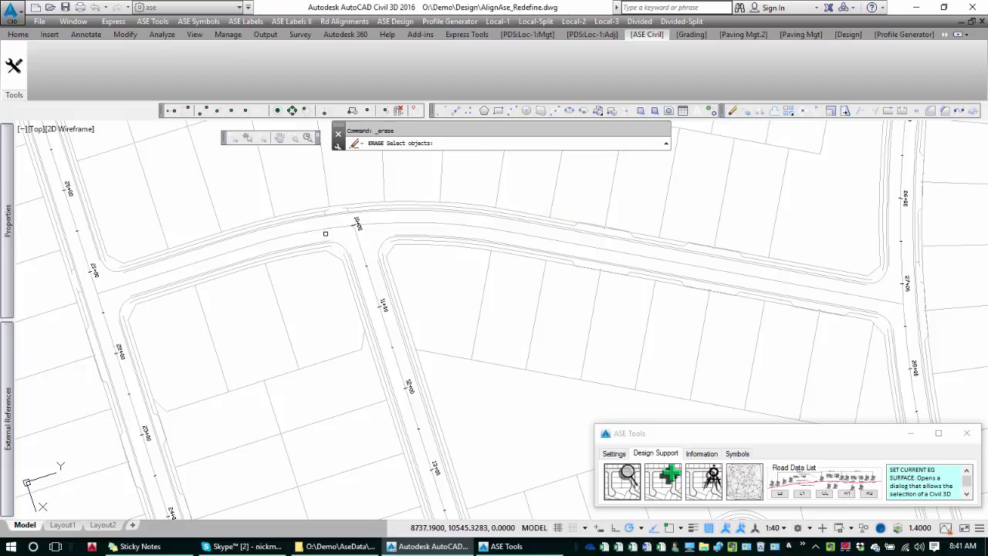
key(Return)
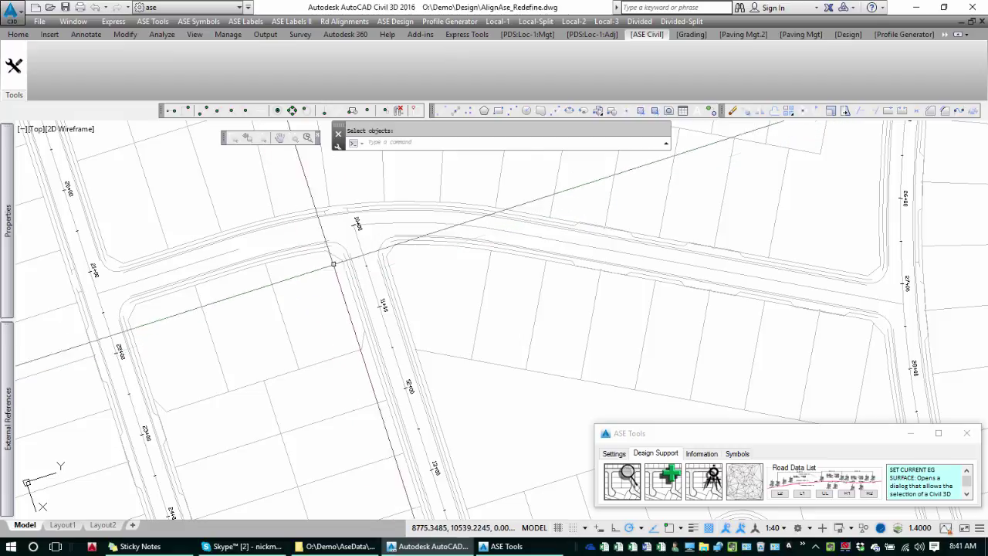
click(948, 112)
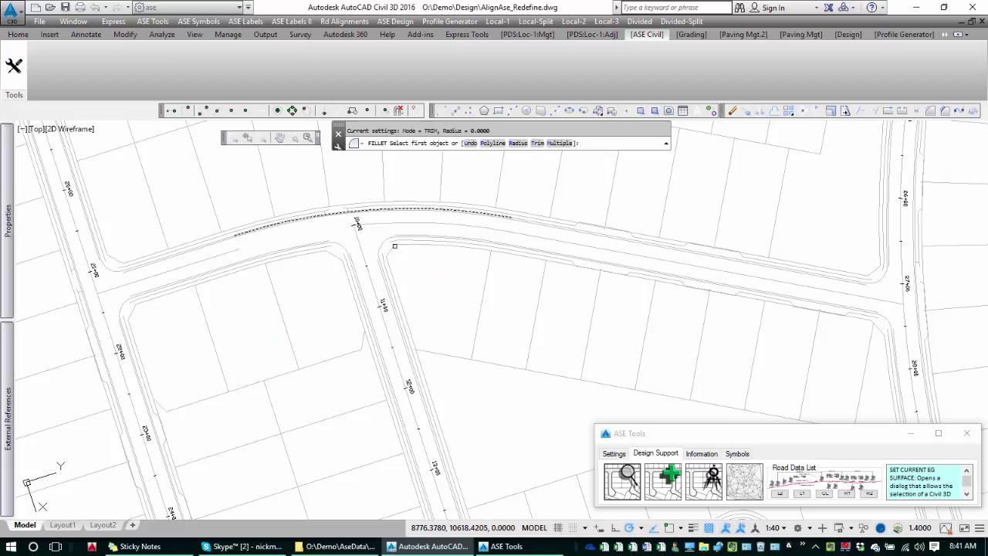
click(373, 225)
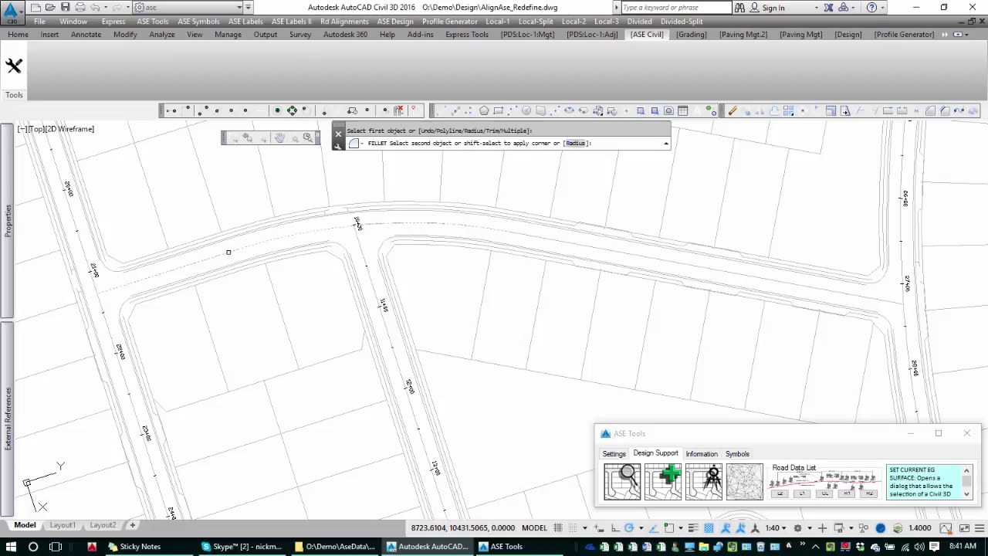
click(228, 252)
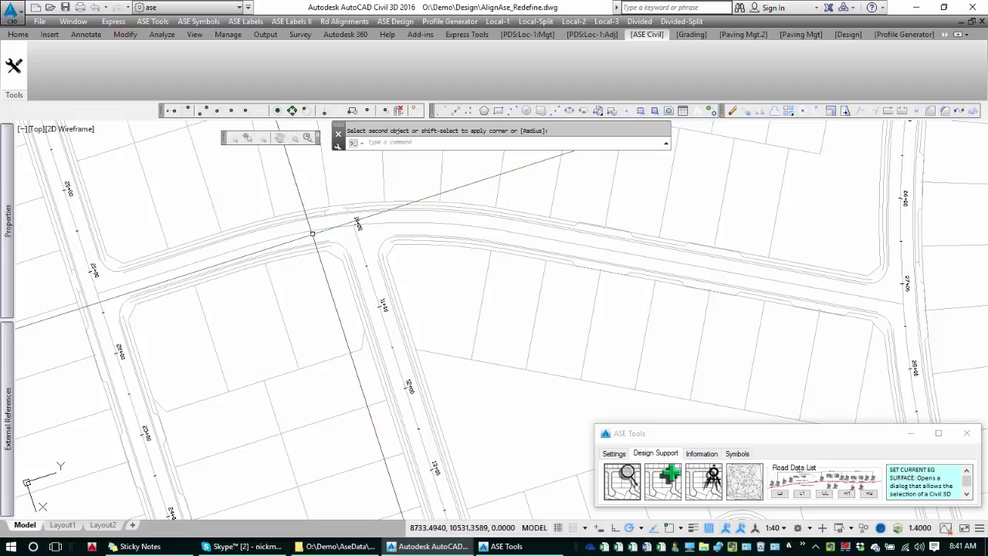
click(313, 233)
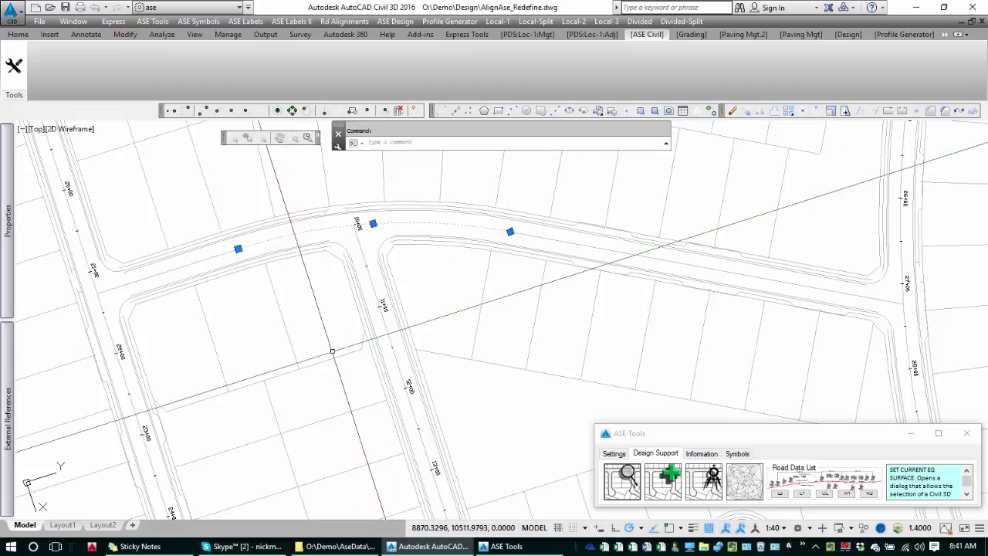
key(Escape)
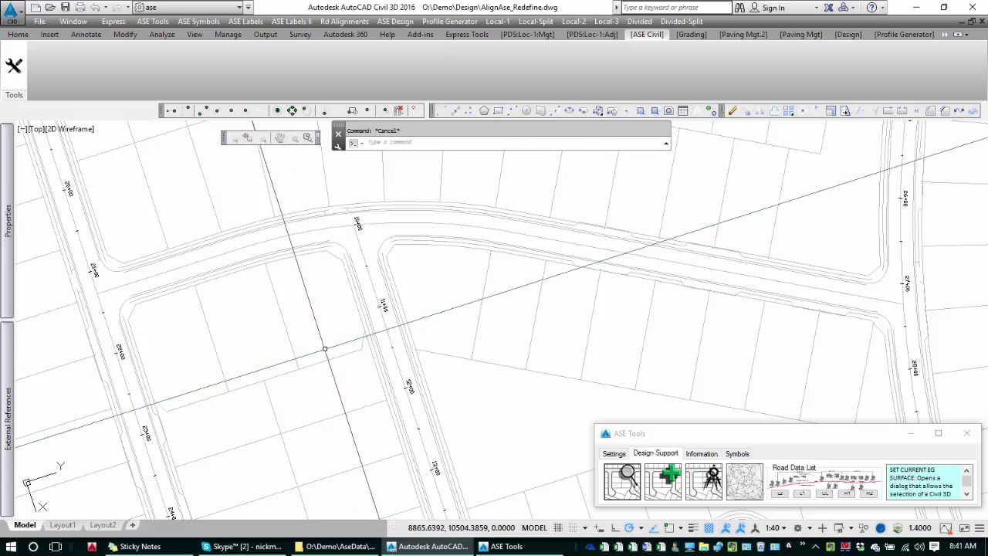
- Define the curved-street alignment manually from the west, curved and eastern centerline pieces
click(342, 23)
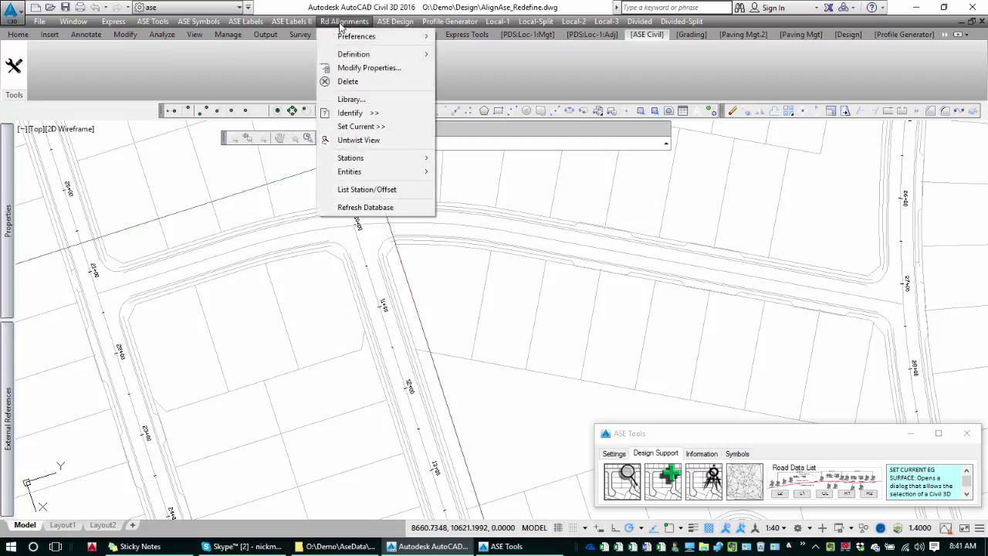
mouse_move(354, 54)
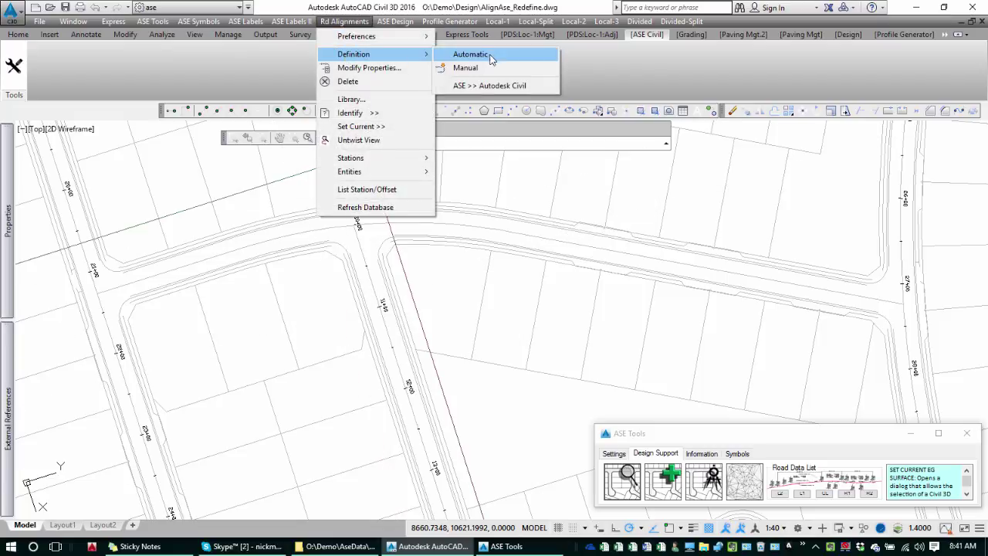
click(474, 69)
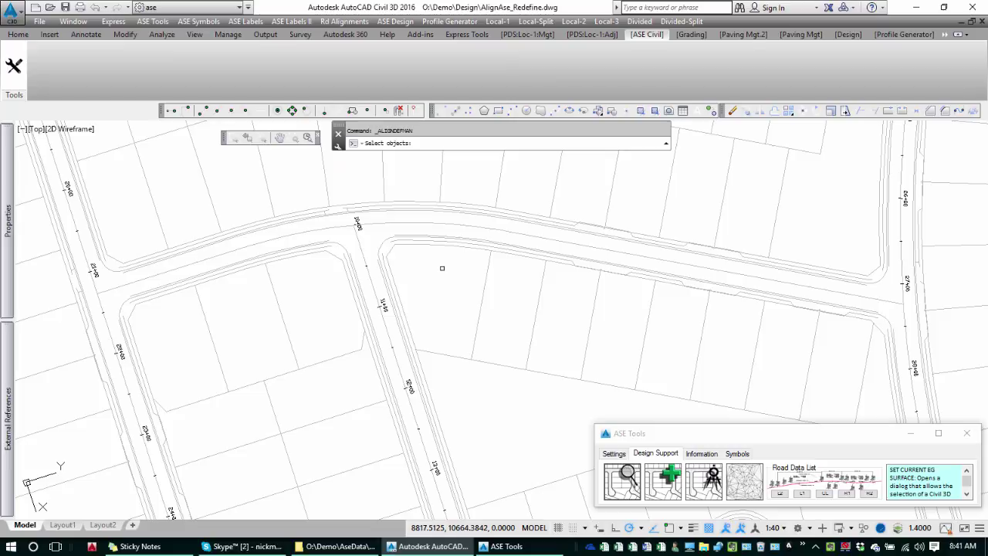
click(192, 264)
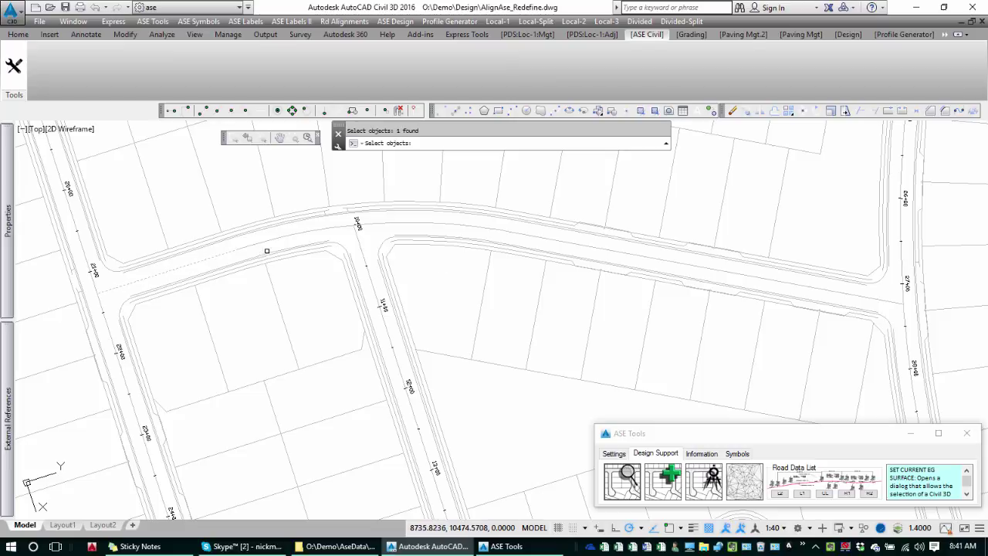
click(268, 241)
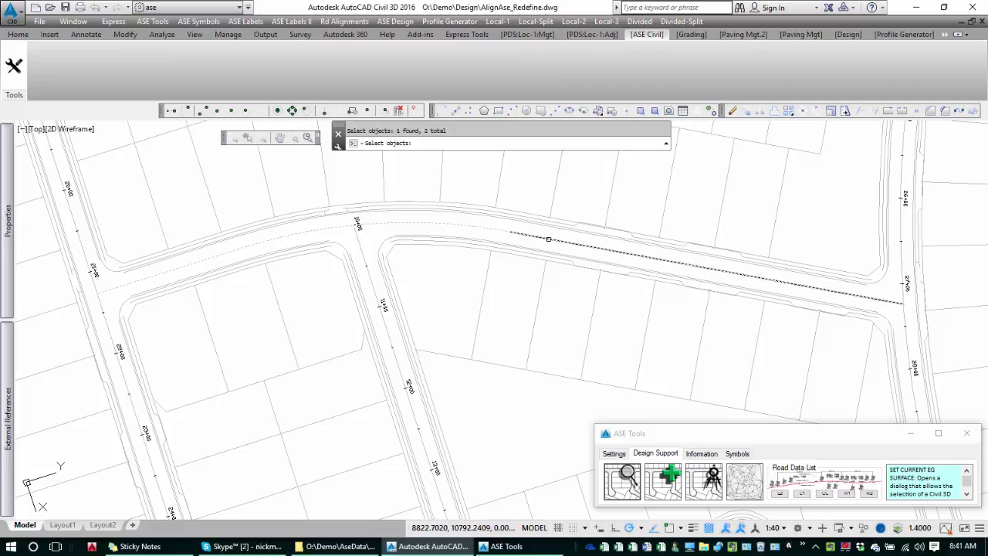
click(535, 251)
key(Return)
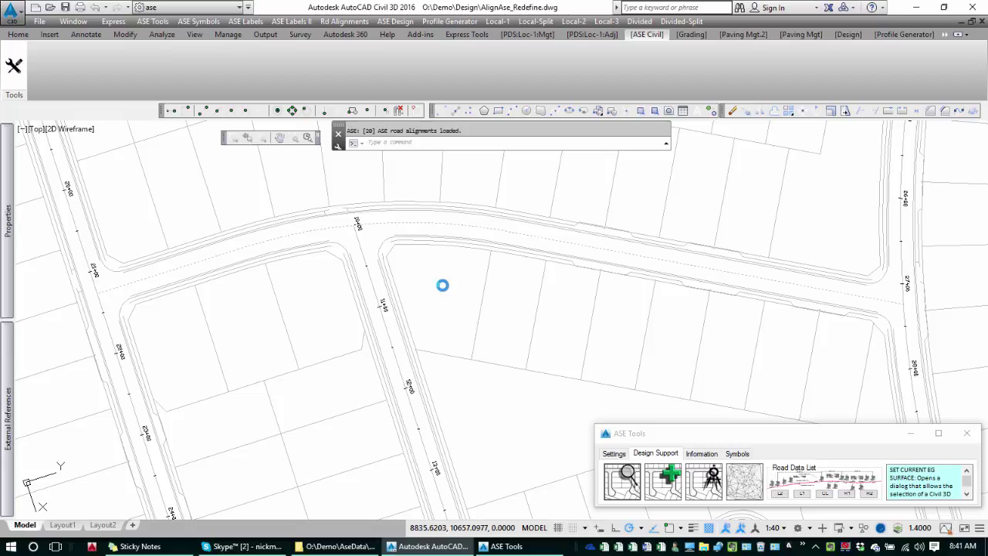